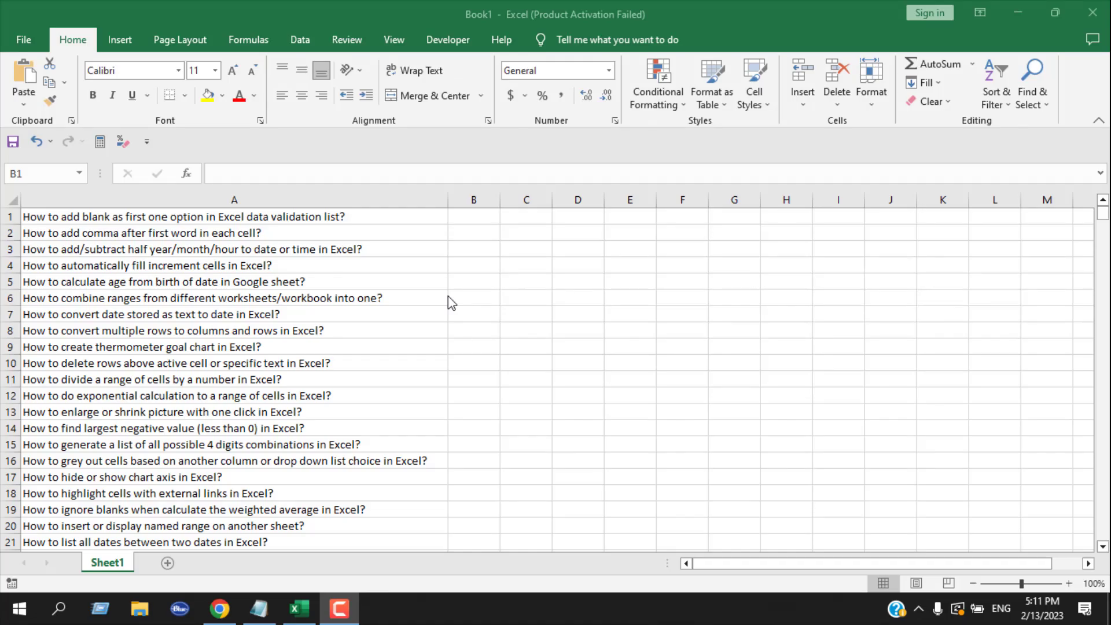
Try removing every slash from the titles with Find and Replace, then undo it
{"action": "left_click", "coordinate": [348, 200]}
{"action": "mouse_move", "coordinate": [1103, 213]}
{"action": "left_mouse_down"}
{"action": "mouse_move", "coordinate": [1104, 352]}
{"action": "mouse_move", "coordinate": [1103, 203]}
{"action": "left_mouse_up"}
{"action": "left_click", "coordinate": [397, 212]}
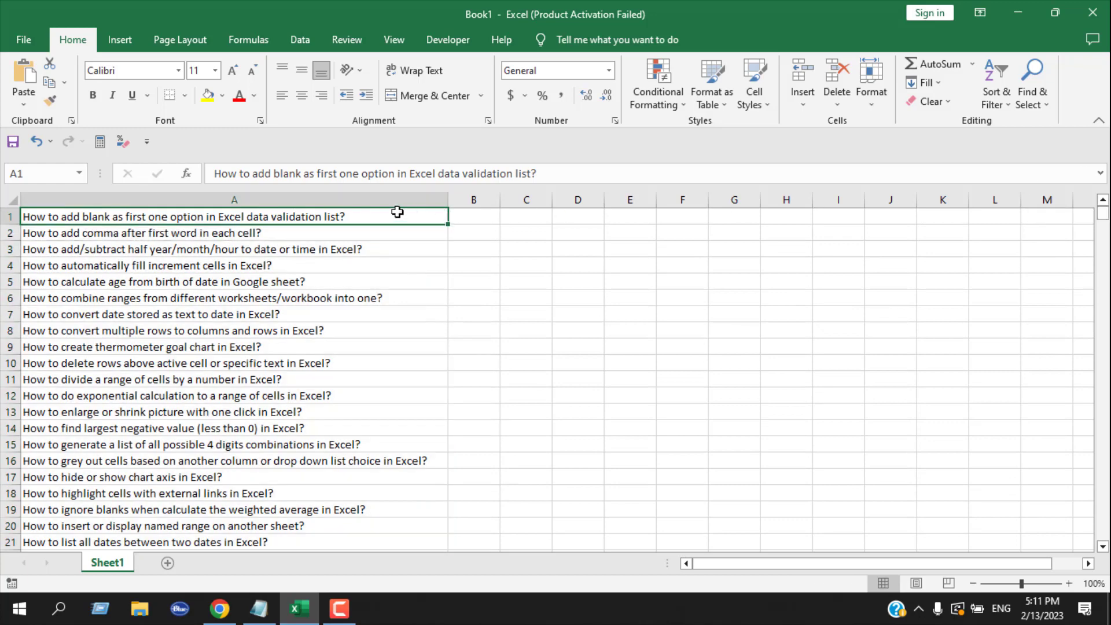
{"action": "left_click", "coordinate": [503, 232]}
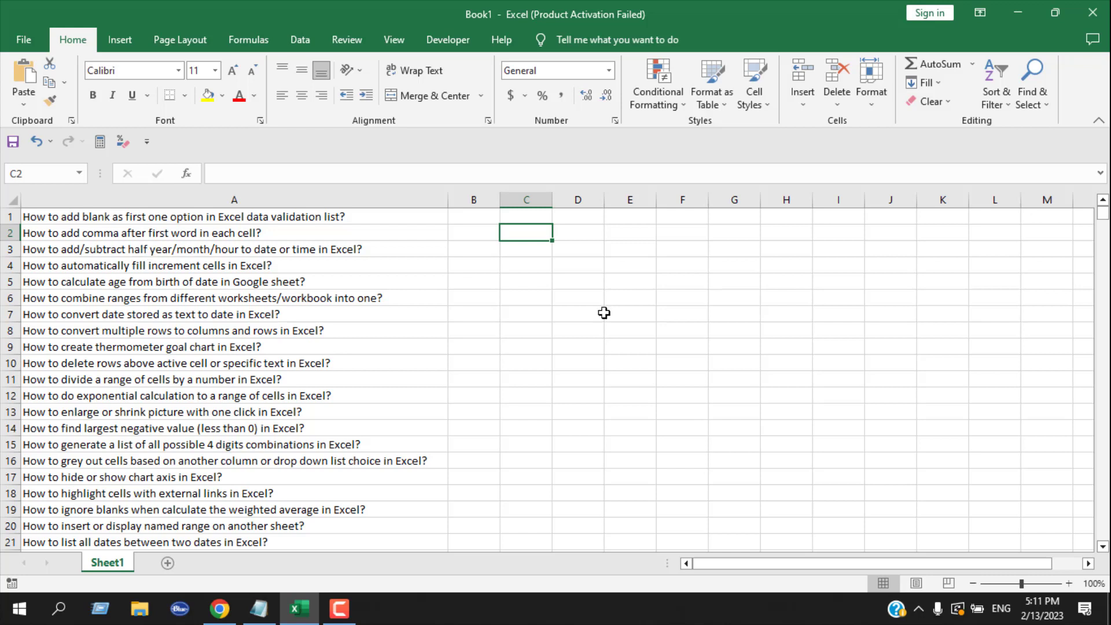
{"action": "key", "text": "ctrl+f"}
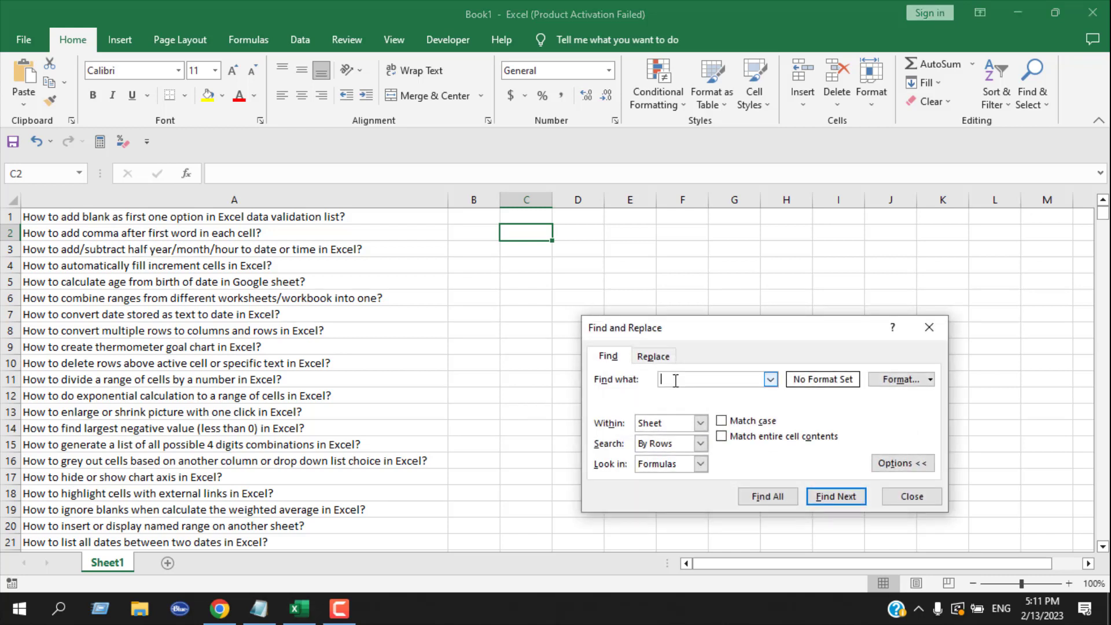
{"action": "left_click", "coordinate": [645, 358]}
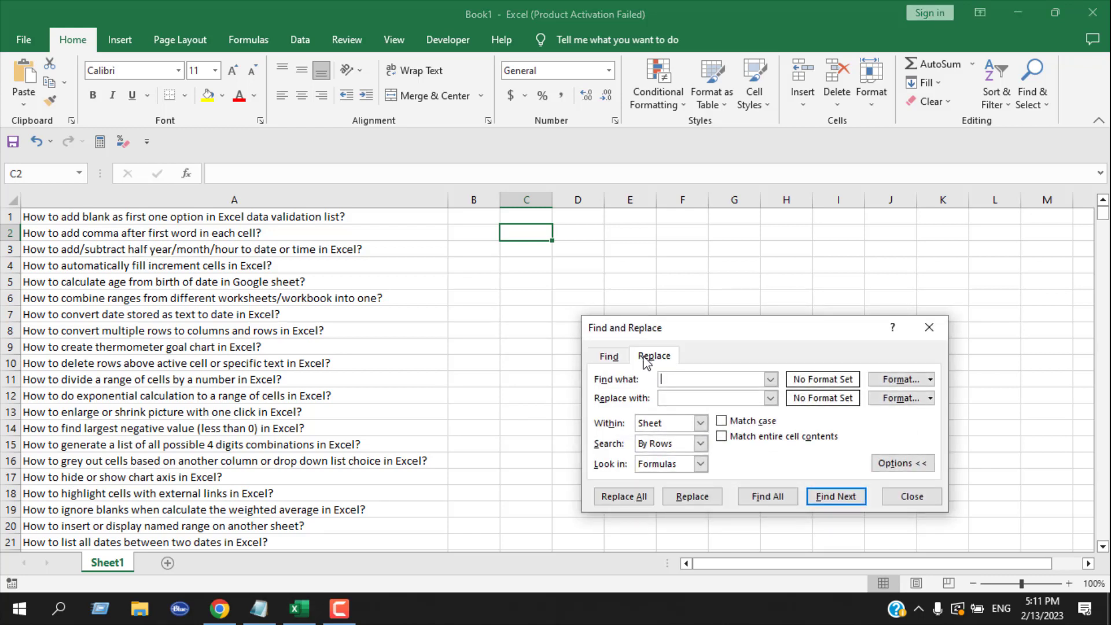
{"action": "type", "text": "/"}
{"action": "left_click", "coordinate": [620, 503]}
{"action": "key", "text": "Return"}
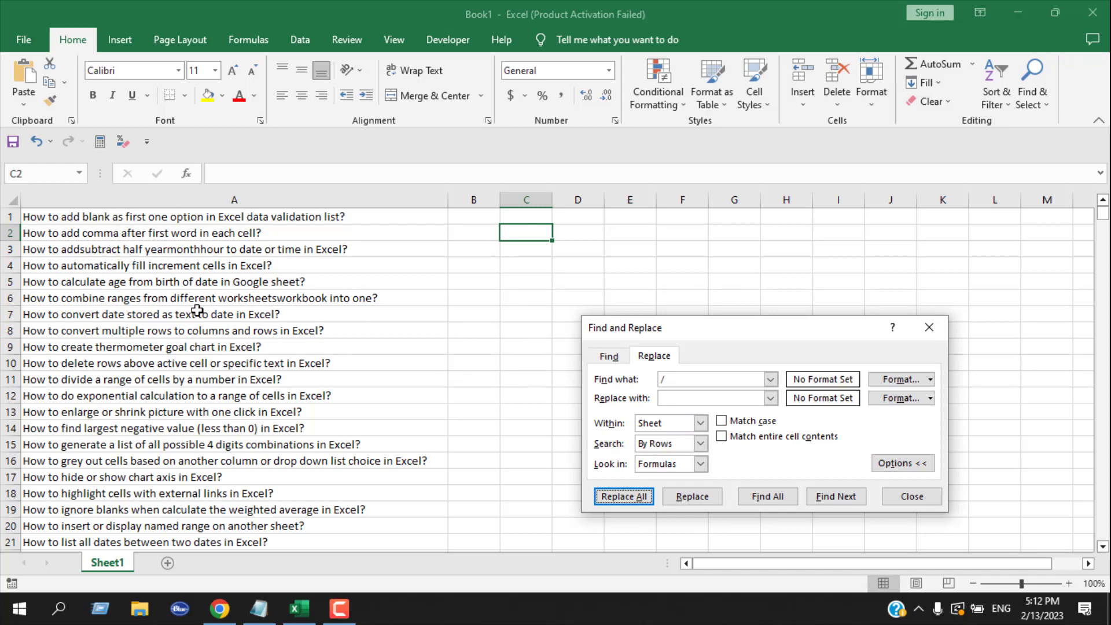
{"action": "left_click", "coordinate": [931, 329]}
{"action": "key", "text": "ctrl+z"}
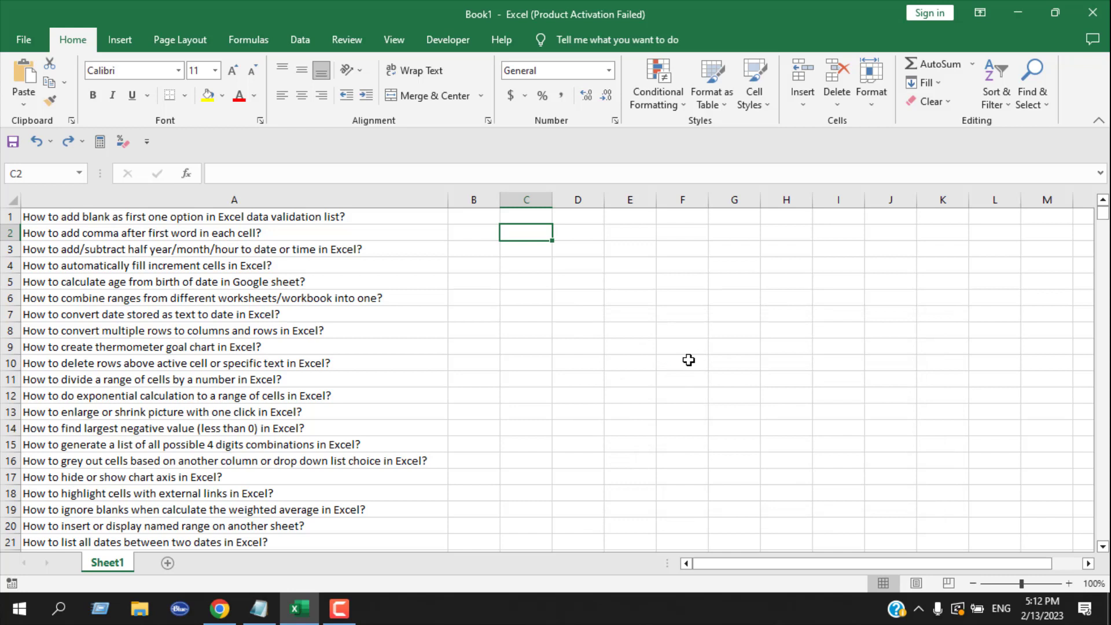
Replace all question marks with nothing via Find and Replace, then undo because it wiped the titles
{"action": "key", "text": "ctrl+f"}
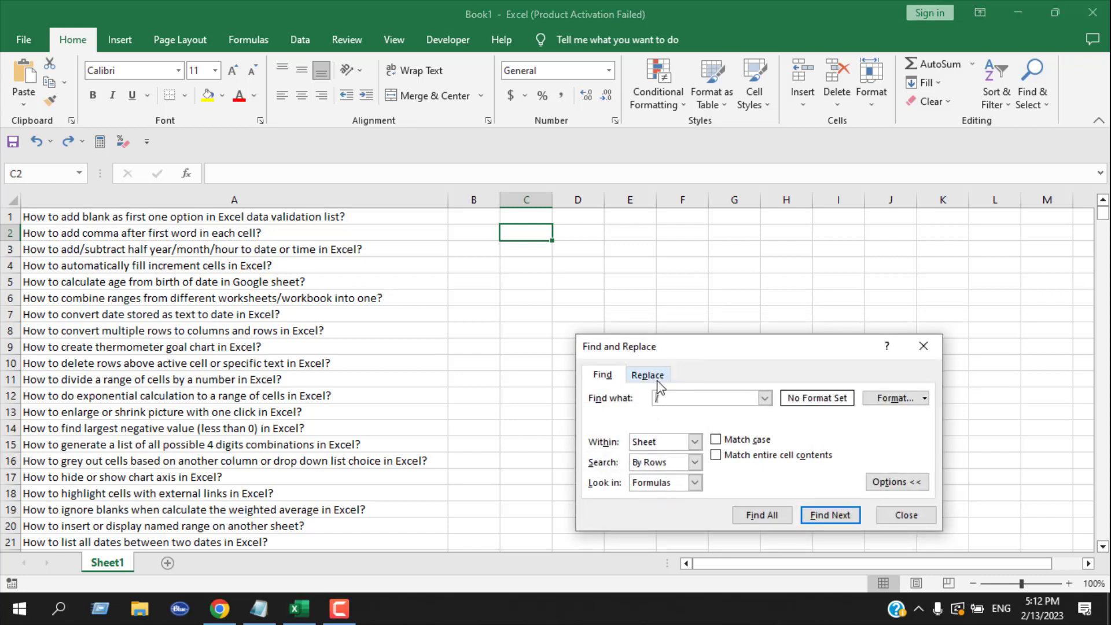
{"action": "left_click", "coordinate": [659, 378]}
{"action": "double_click", "coordinate": [689, 399]}
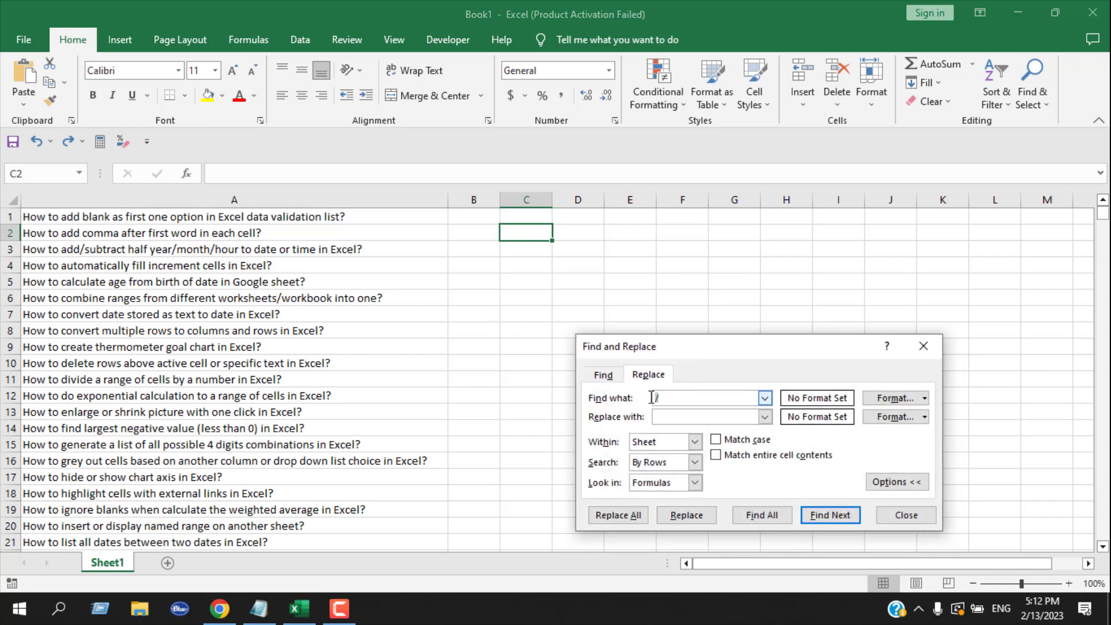
{"action": "type", "text": "?"}
{"action": "left_click", "coordinate": [611, 518]}
{"action": "left_click", "coordinate": [546, 355]}
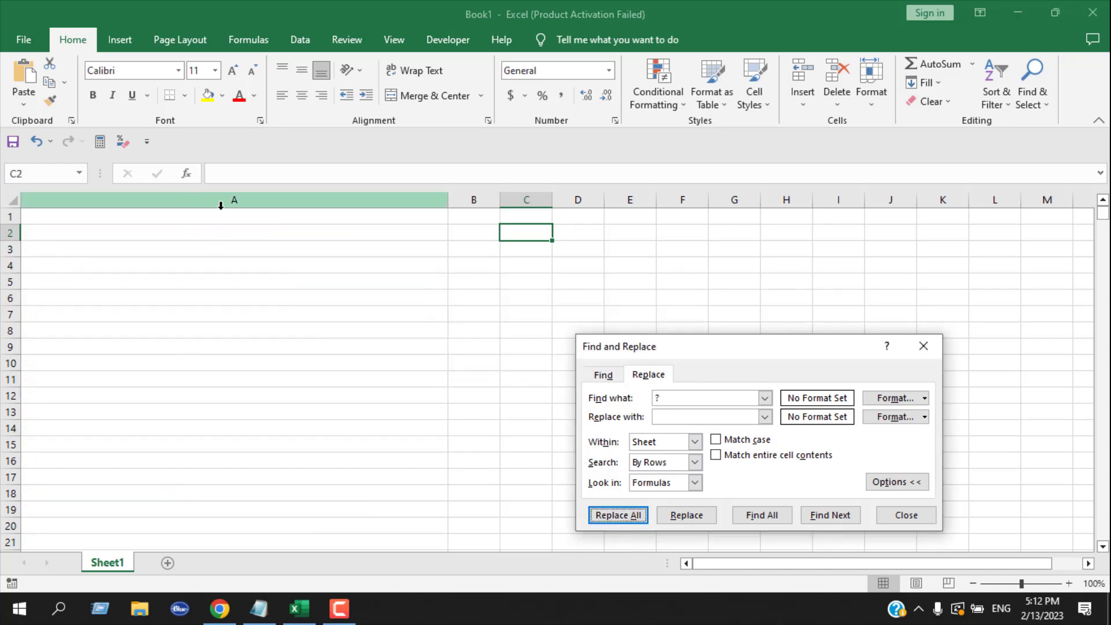
{"action": "left_click", "coordinate": [923, 346]}
{"action": "key", "text": "ctrl+z"}
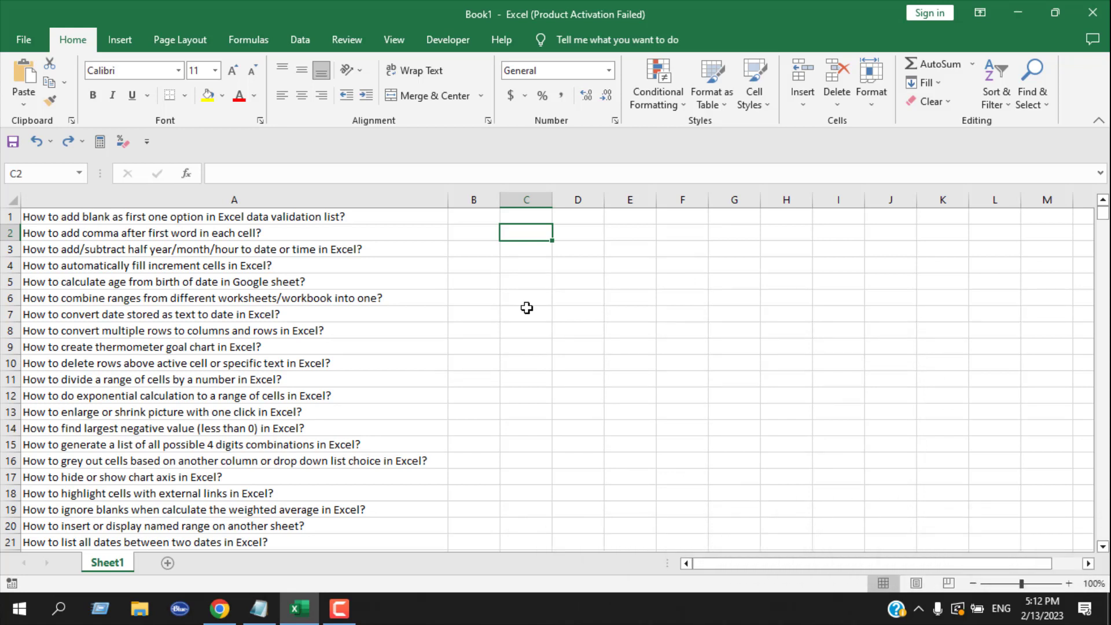
Enter the formula =SUBSTITUTE(A1,"?","") in cell B1
{"action": "left_click", "coordinate": [463, 216]}
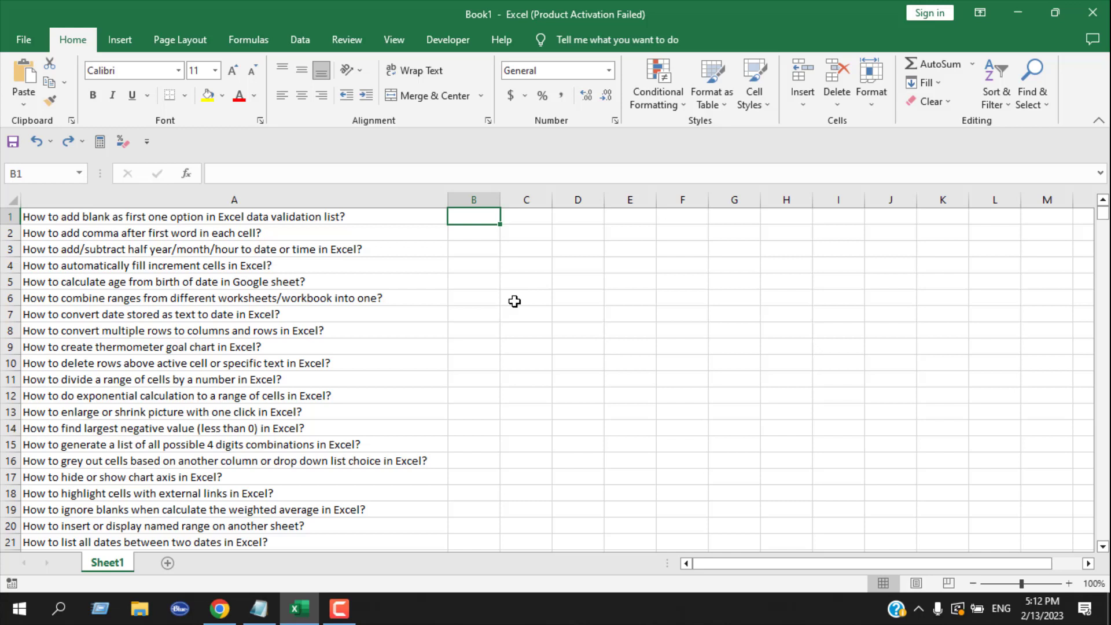
{"action": "type", "text": "=subs"}
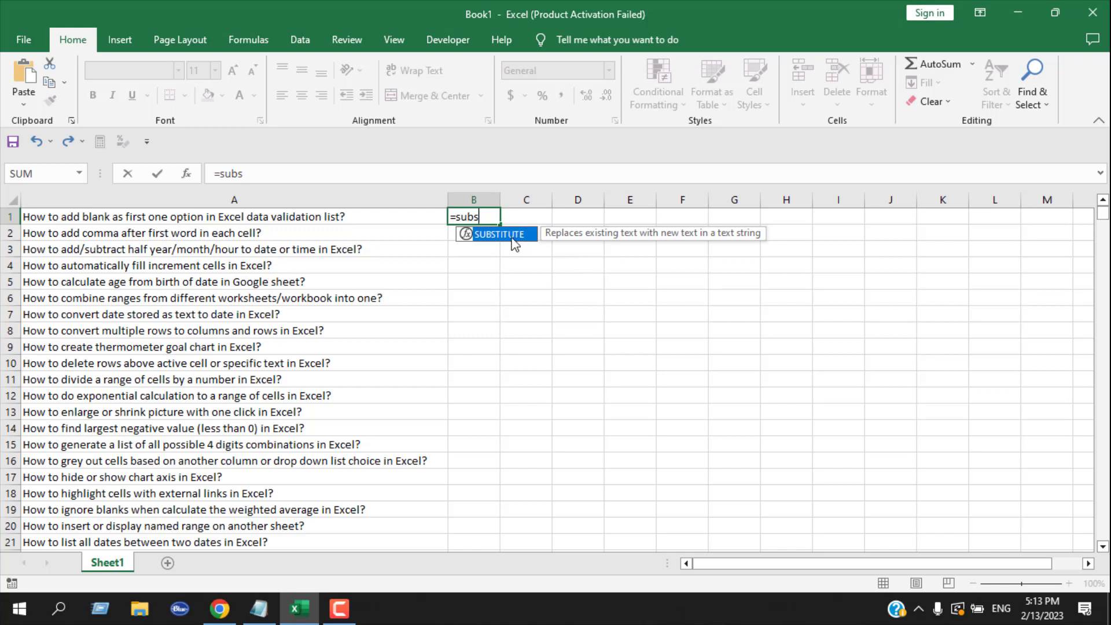
{"action": "double_click", "coordinate": [516, 237]}
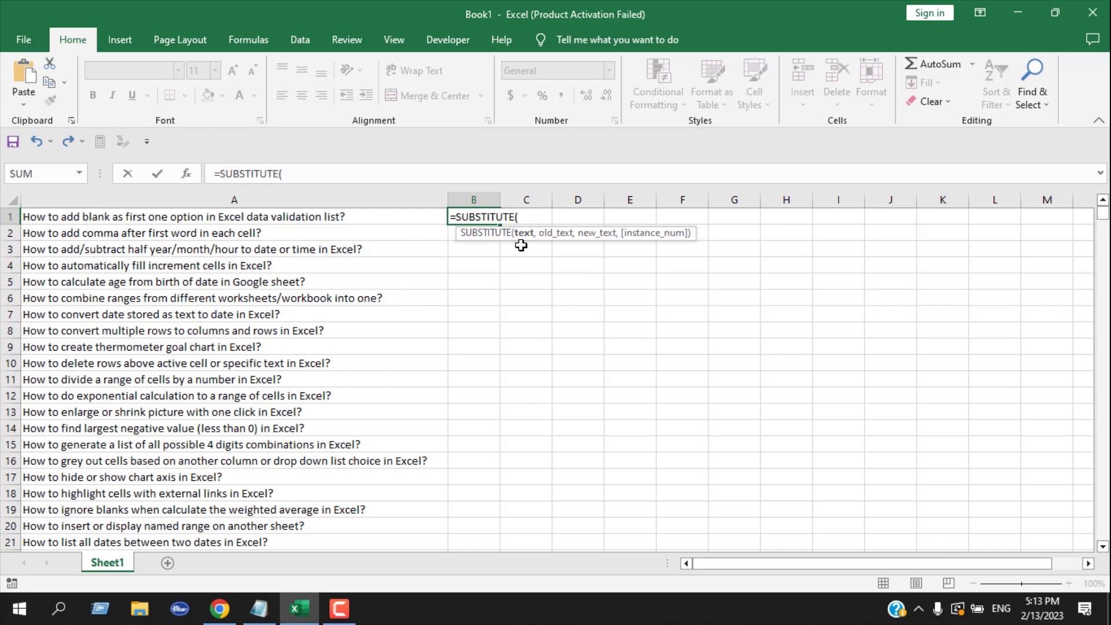
{"action": "left_click", "coordinate": [402, 216]}
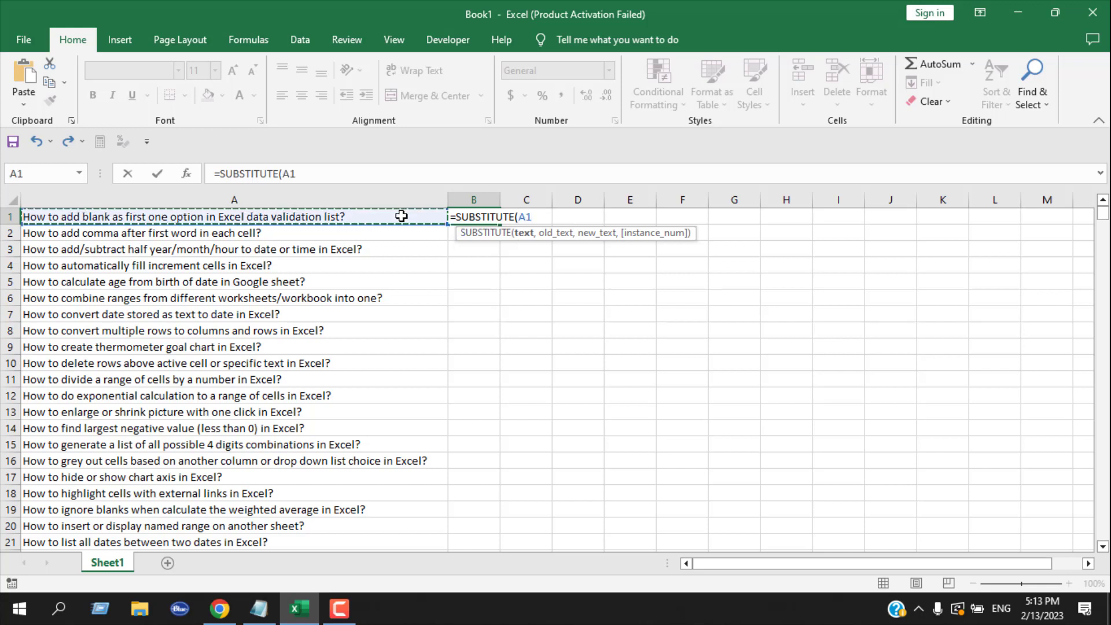
{"action": "type", "text": ","}
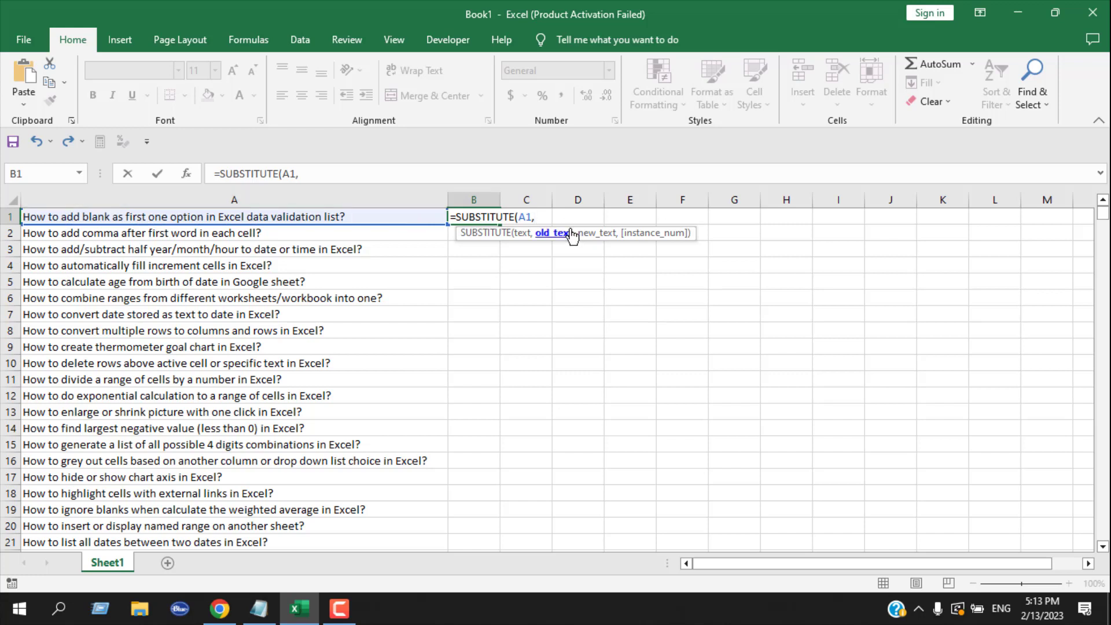
{"action": "type", "text": "\"\""}
{"action": "key", "text": "Left"}
{"action": "type", "text": "?"}
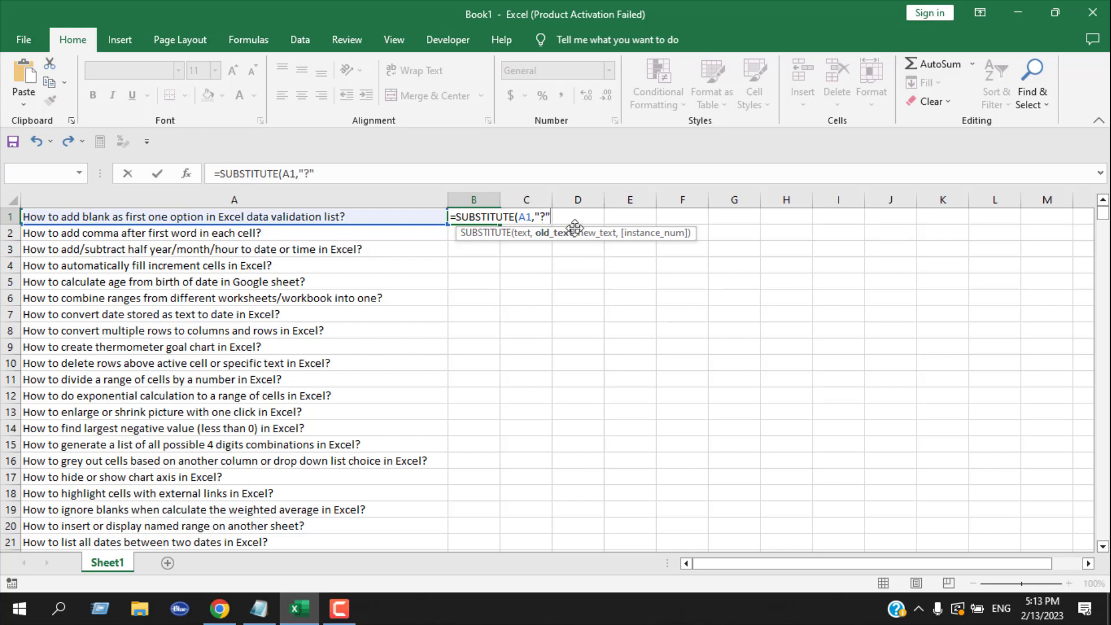
{"action": "type", "text": ","}
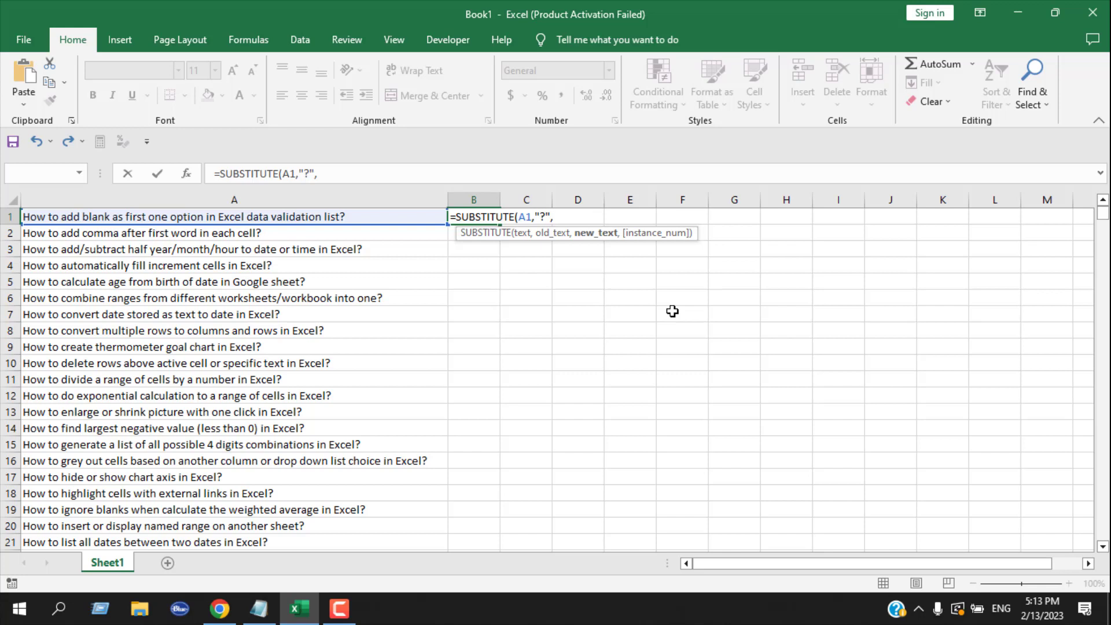
{"action": "type", "text": "\"\")"}
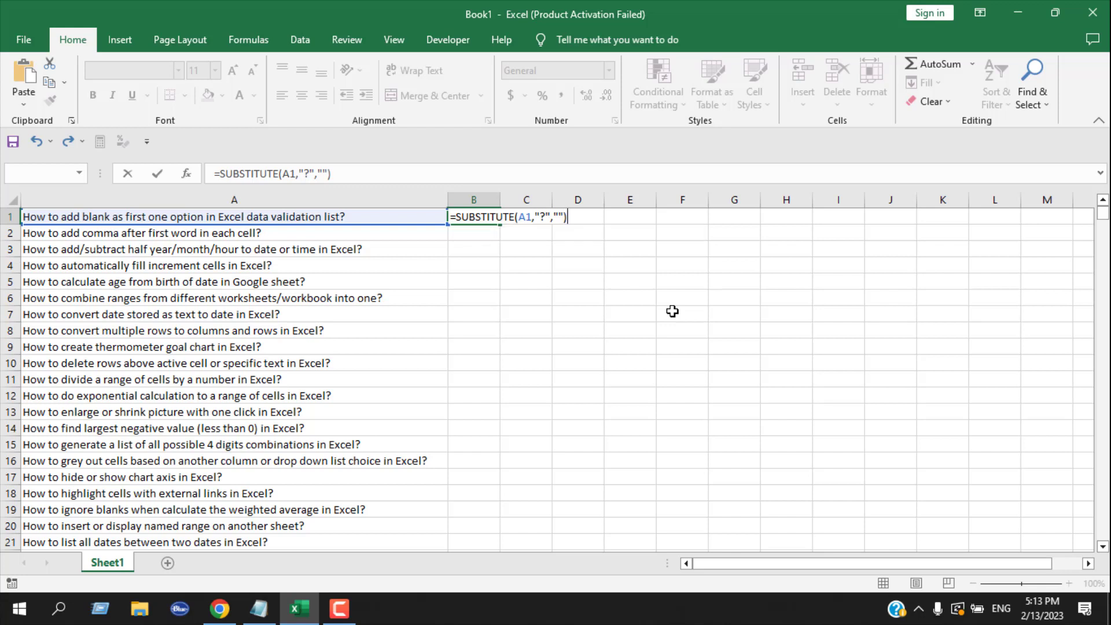
{"action": "key", "text": "Return"}
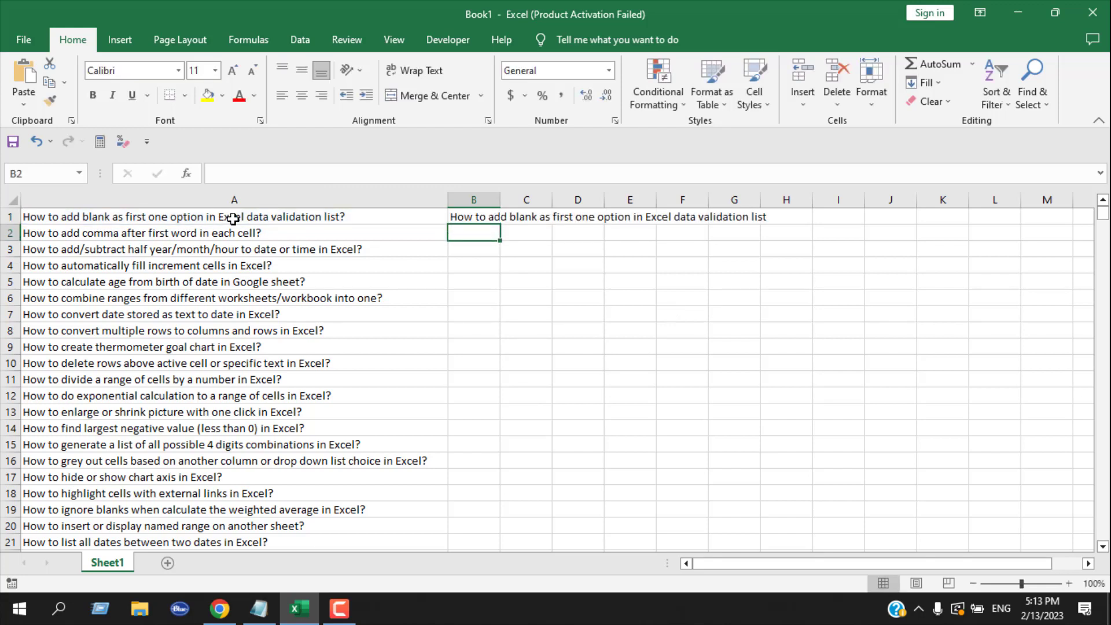
Fill B1's SUBSTITUTE formula down to row 1323 and scroll through column B to check it
{"action": "left_click", "coordinate": [231, 217]}
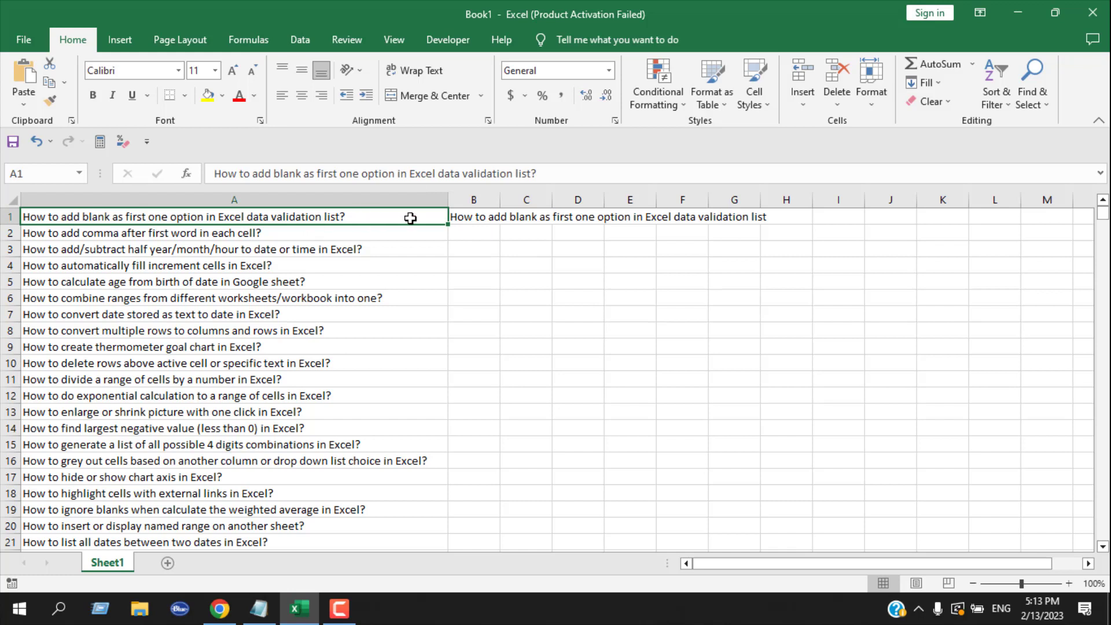
{"action": "left_click", "coordinate": [462, 217]}
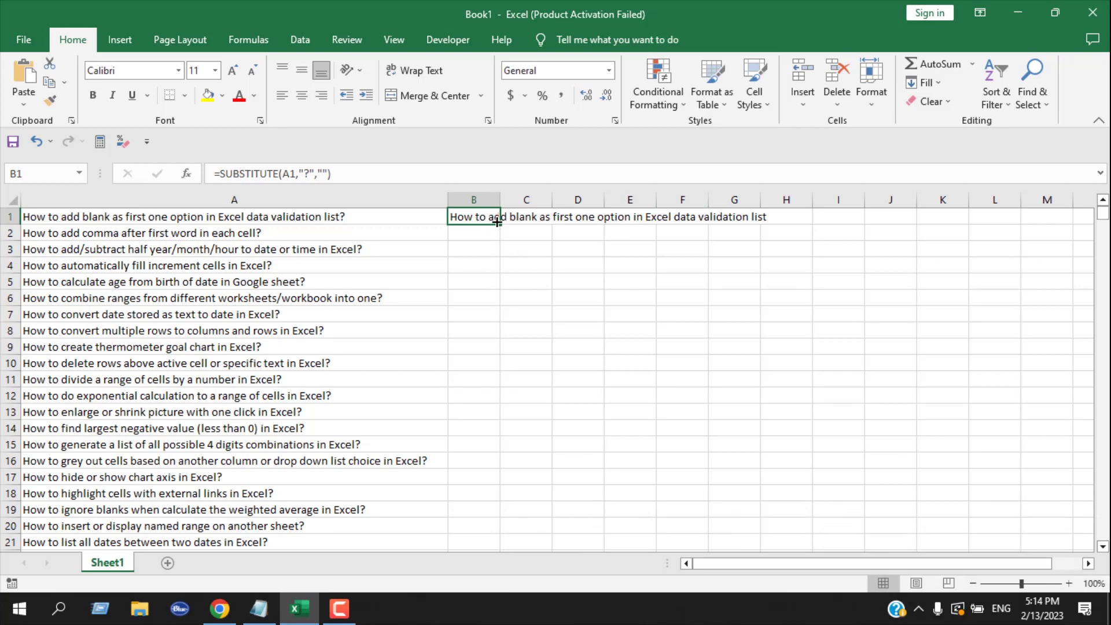
{"action": "double_click", "coordinate": [499, 223]}
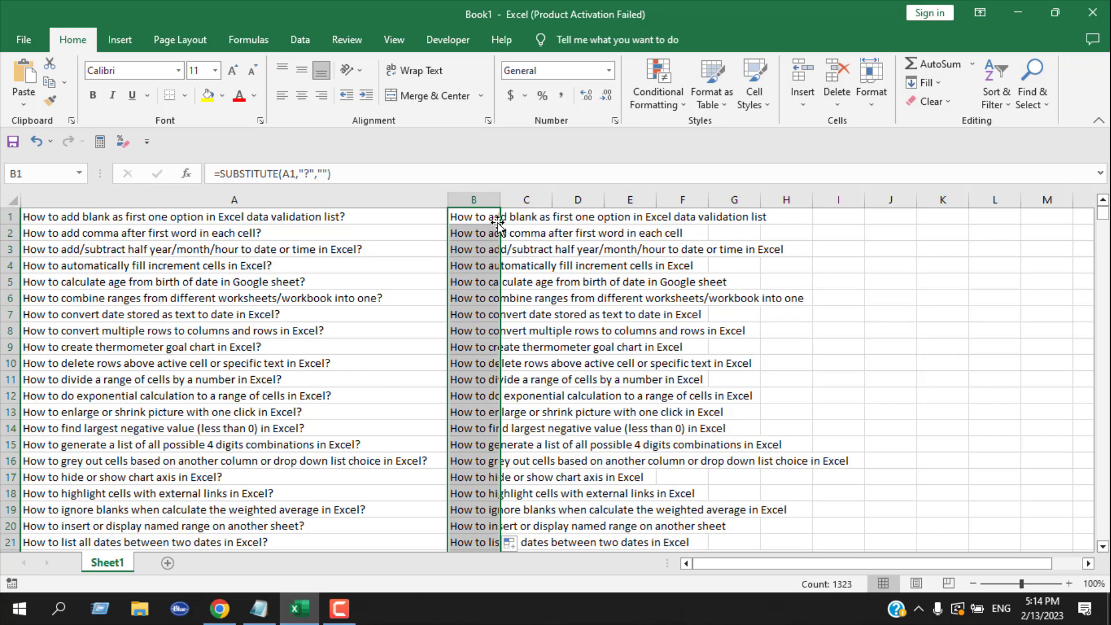
{"action": "scroll", "coordinate": [498, 223], "scroll_direction": "down", "scroll_amount": 6}
{"action": "left_click_drag", "start_coordinate": [1103, 216], "coordinate": [1102, 611]}
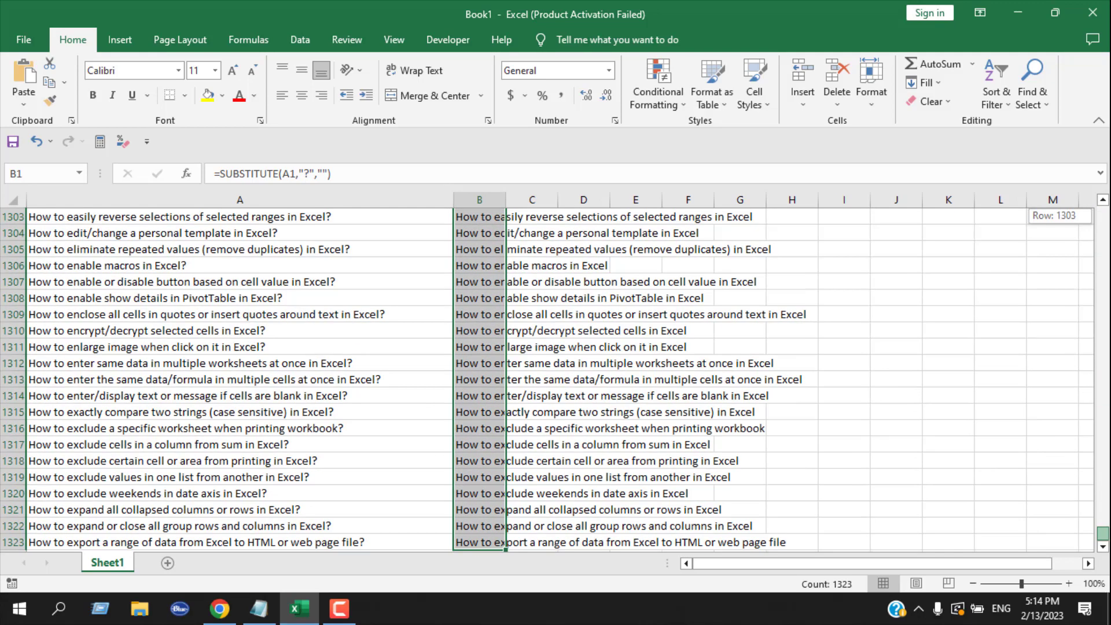
{"action": "scroll", "coordinate": [528, 471], "scroll_direction": "down", "scroll_amount": 4}
{"action": "scroll", "coordinate": [528, 471], "scroll_direction": "up", "scroll_amount": 20}
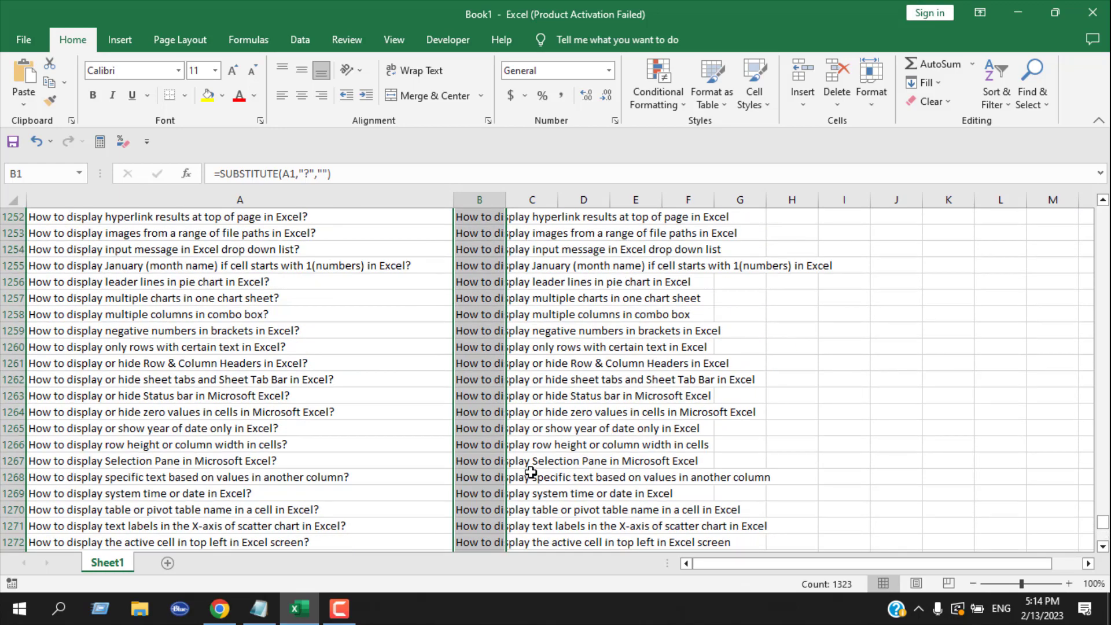
{"action": "scroll", "coordinate": [531, 472], "scroll_direction": "up", "scroll_amount": 20}
{"action": "left_click_drag", "start_coordinate": [1103, 508], "coordinate": [397, 221]}
Copy B1:B1323 and paste it back over itself as plain values
{"action": "left_click", "coordinate": [399, 220]}
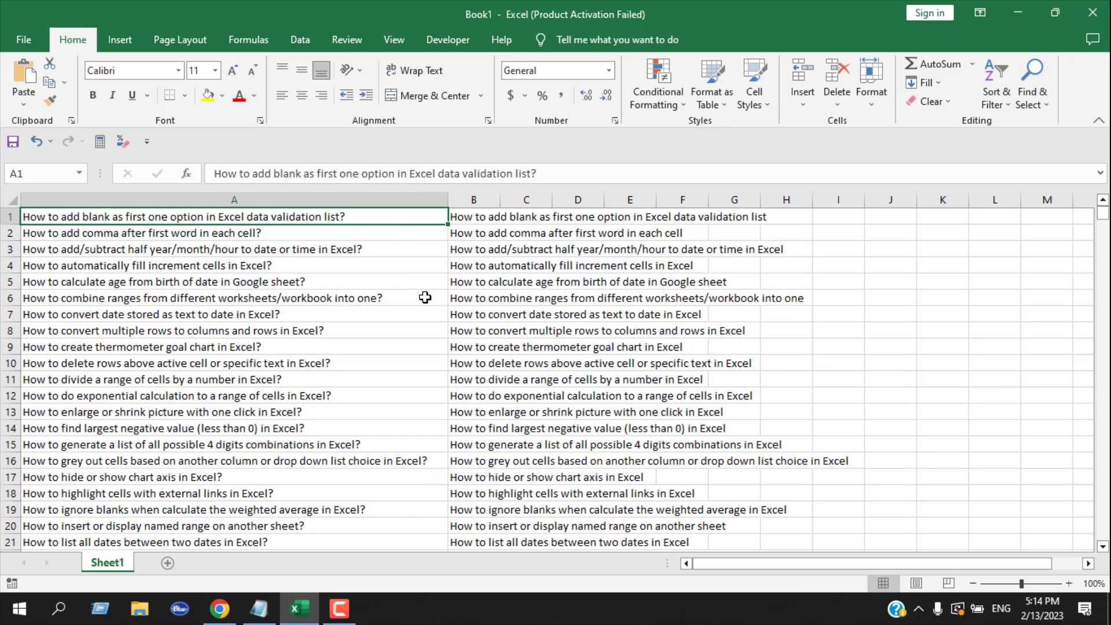
{"action": "key", "text": "Delete"}
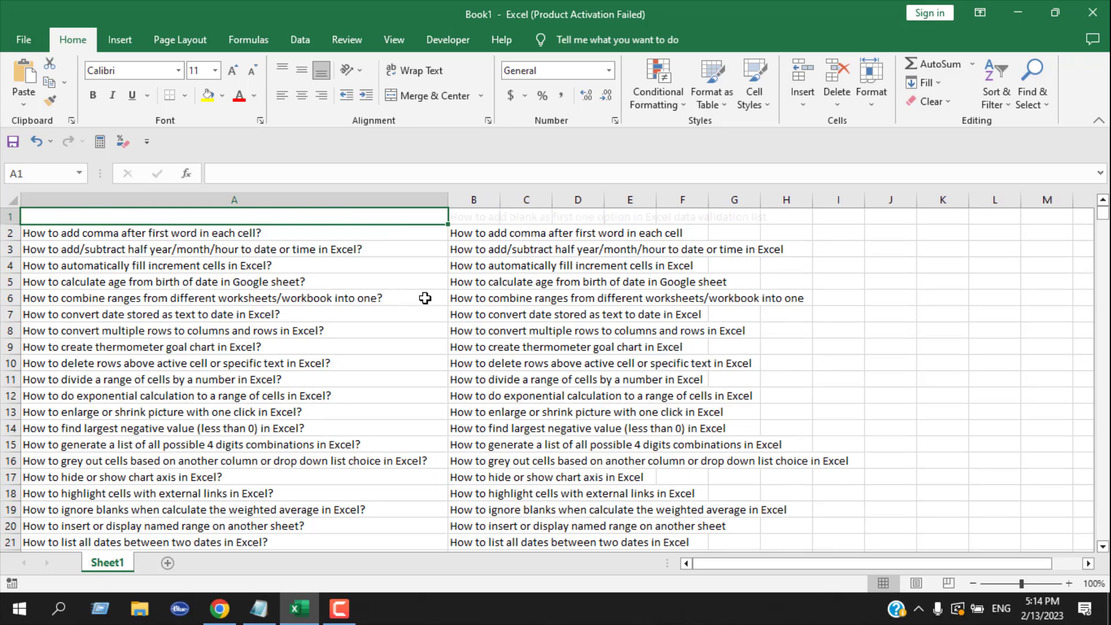
{"action": "left_click", "coordinate": [454, 217]}
{"action": "key", "text": "ctrl+z"}
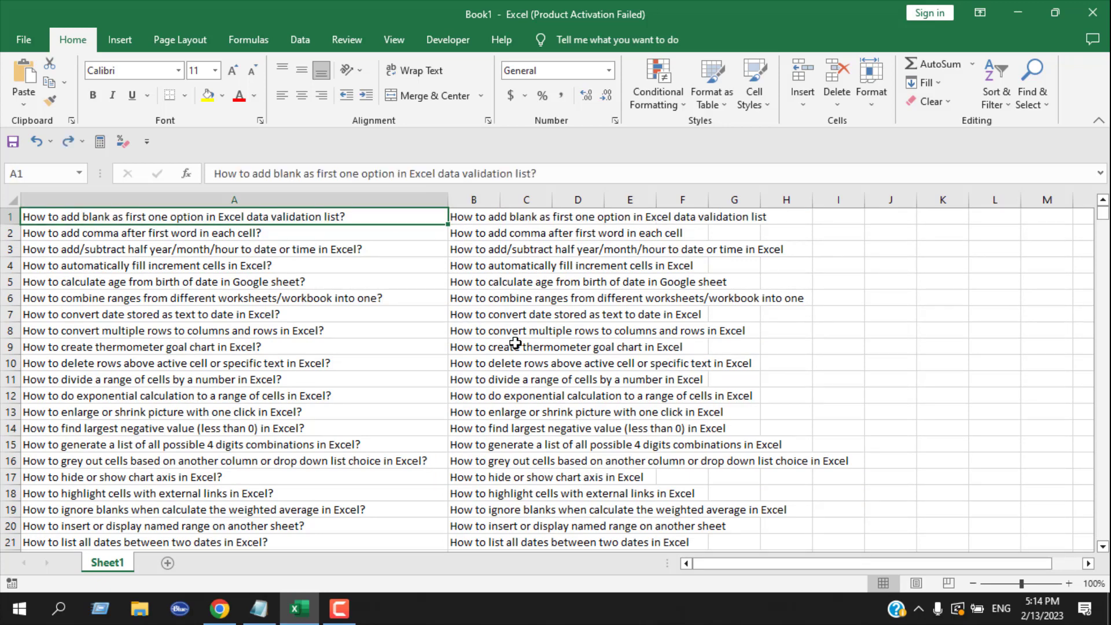
{"action": "key", "text": "Right"}
{"action": "key", "text": "ctrl+shift+Down"}
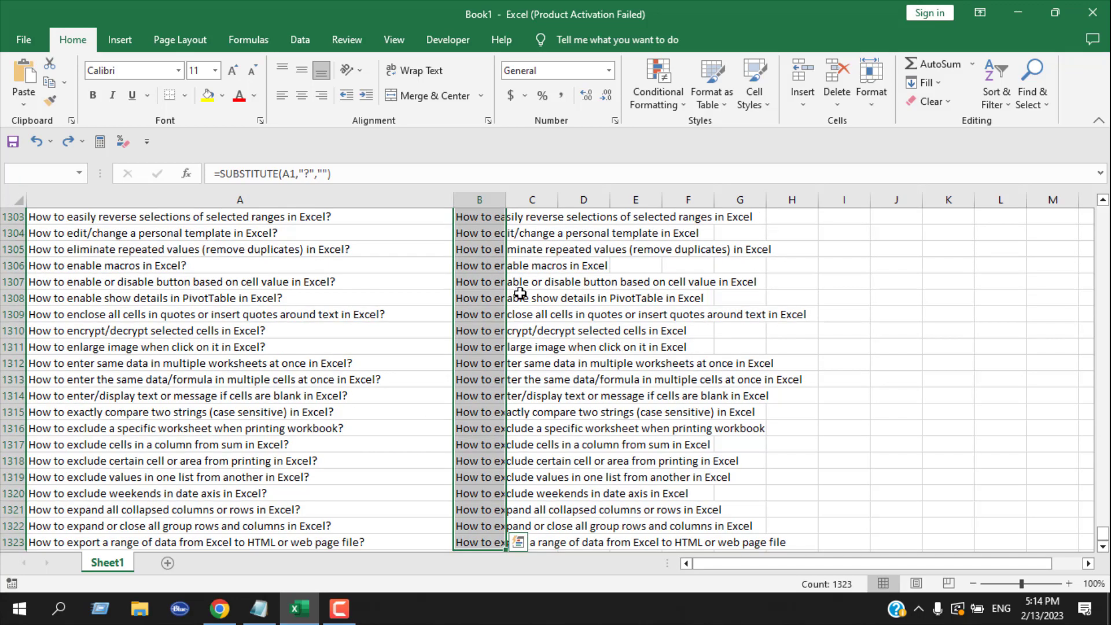
{"action": "scroll", "coordinate": [520, 294], "scroll_direction": "up", "scroll_amount": 20}
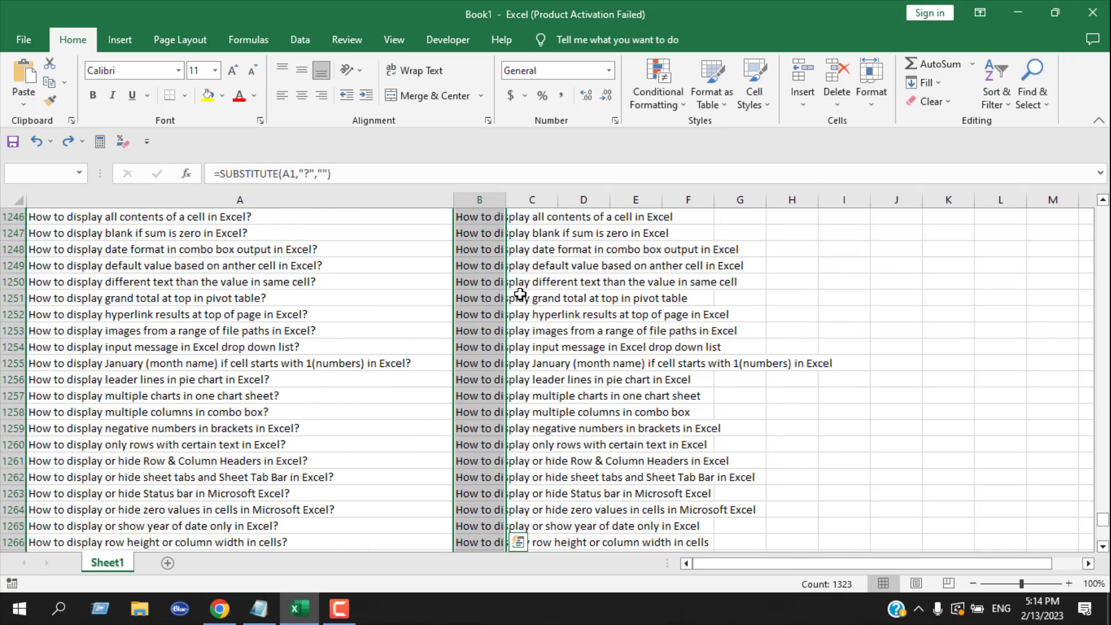
{"action": "right_click", "coordinate": [461, 223]}
{"action": "left_click", "coordinate": [493, 251]}
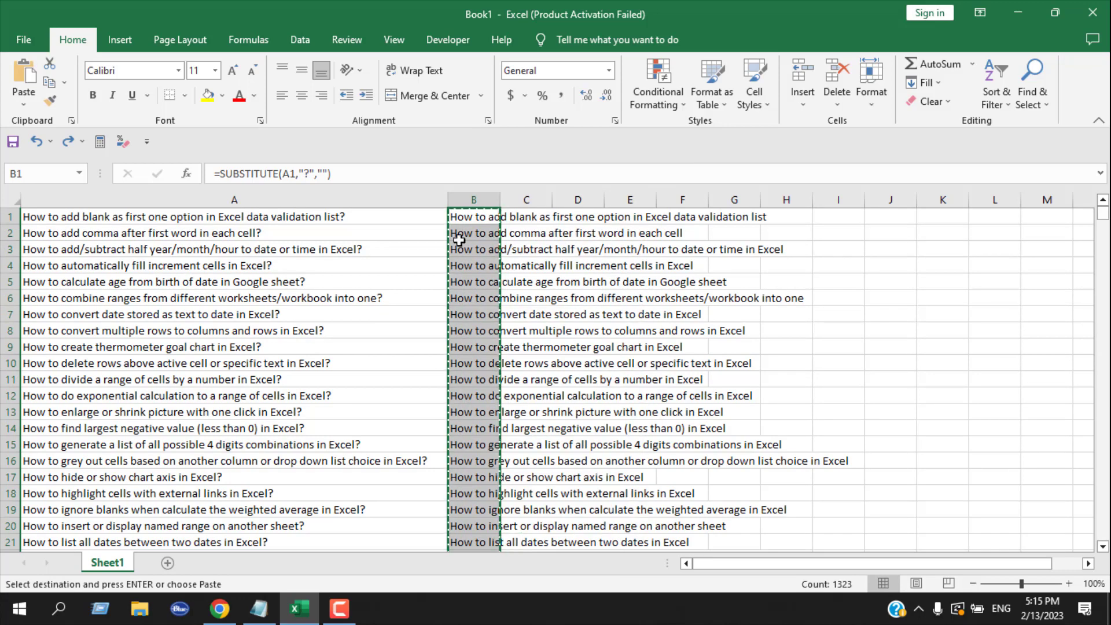
{"action": "left_click", "coordinate": [846, 215]}
{"action": "right_click", "coordinate": [476, 217]}
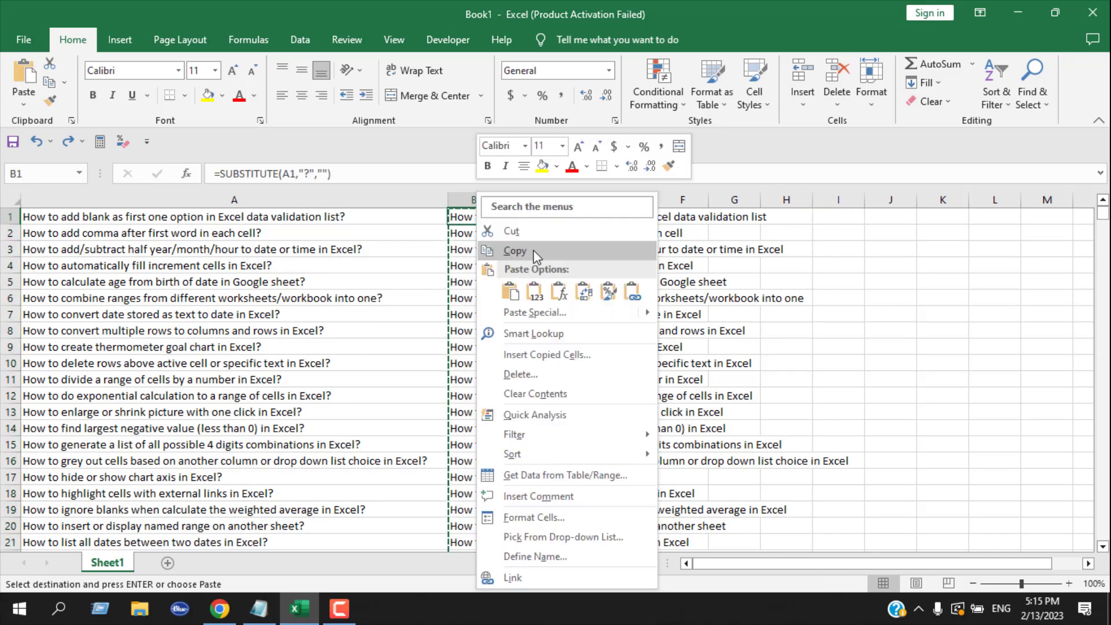
{"action": "left_click", "coordinate": [534, 296]}
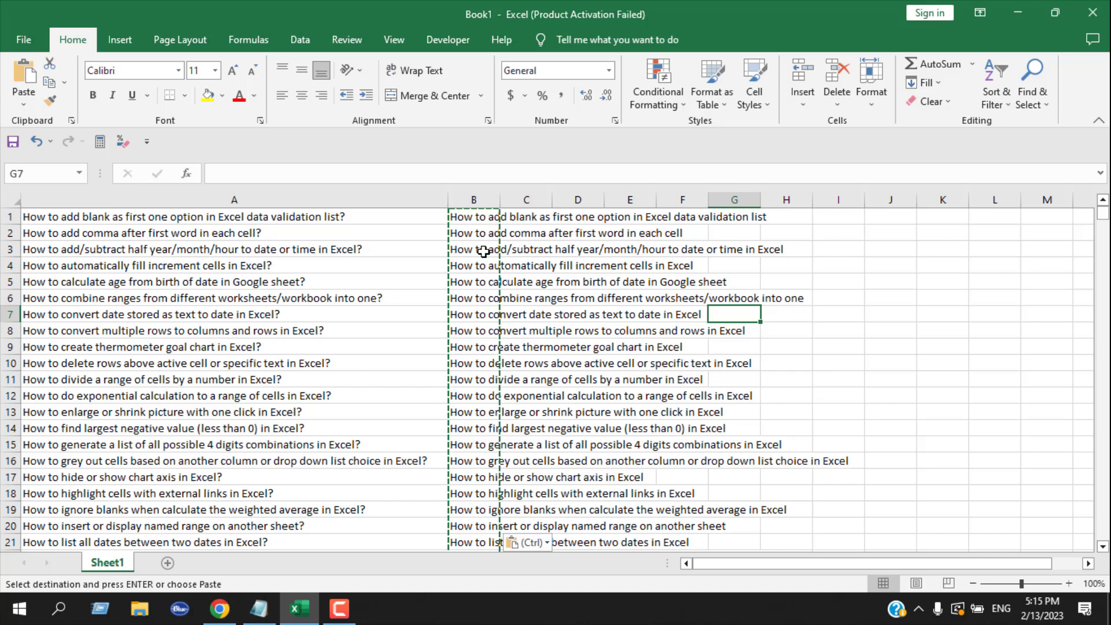
Delete the original titles column A
{"action": "left_click", "coordinate": [328, 202]}
{"action": "right_click", "coordinate": [328, 201]}
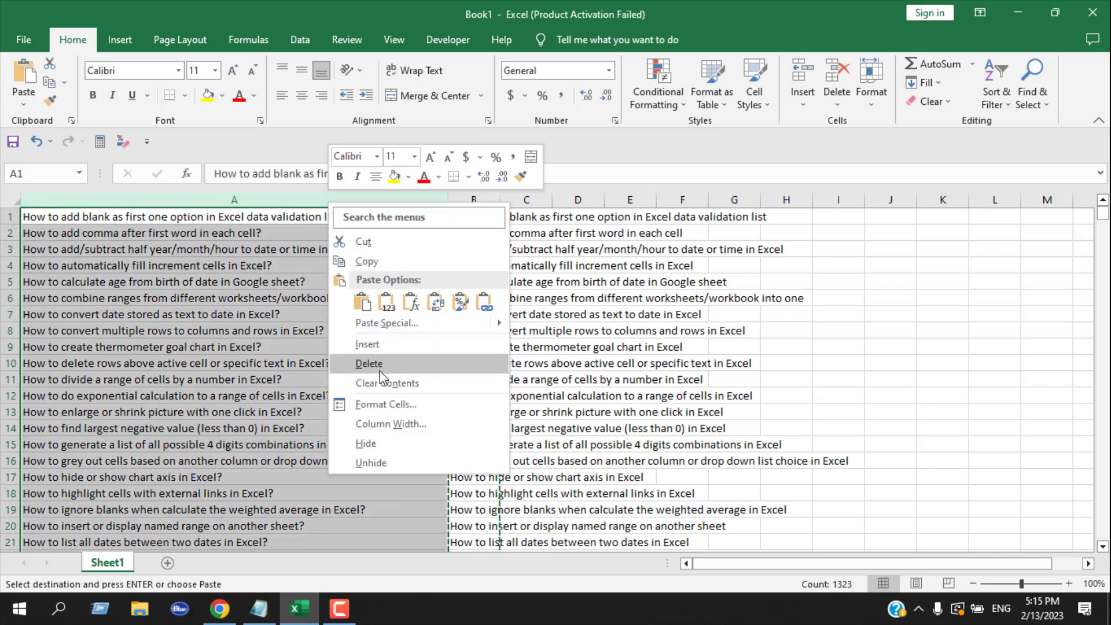
{"action": "left_click", "coordinate": [364, 359]}
{"action": "left_click", "coordinate": [140, 264]}
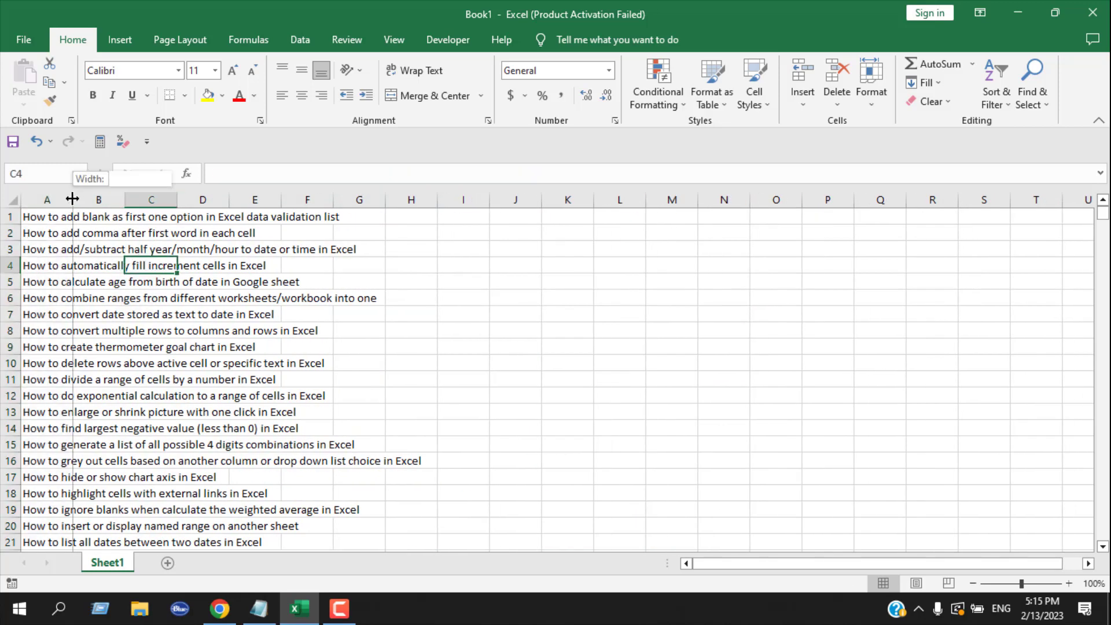
AutoFit column A's width so the question-mark-free titles show in full
{"action": "double_click", "coordinate": [73, 200]}
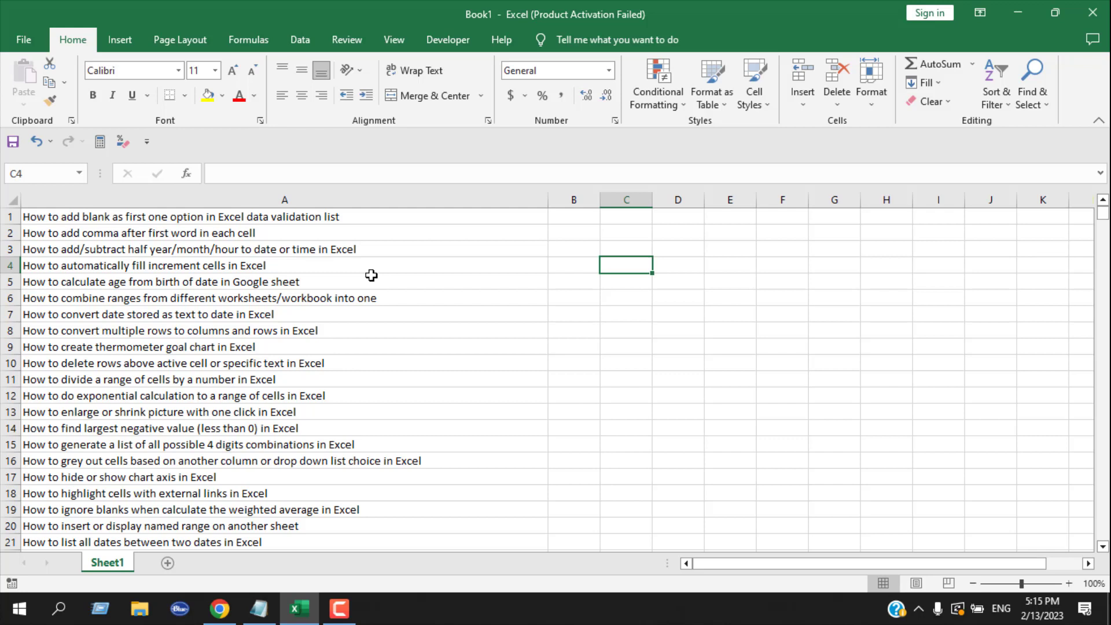